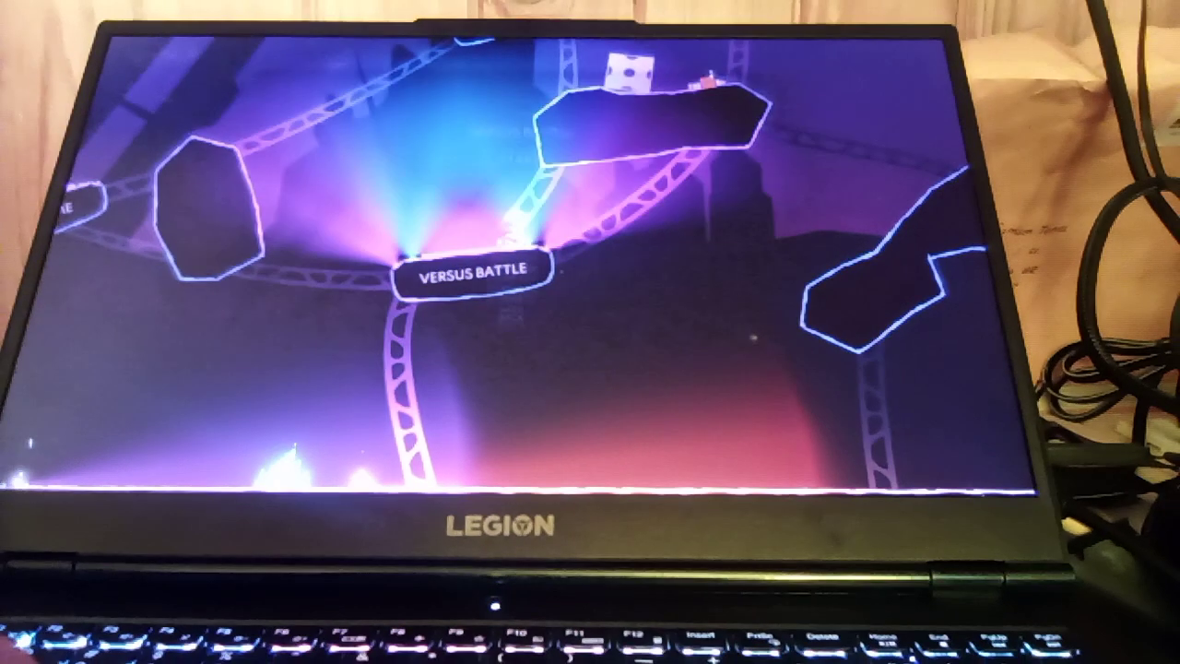
Open the Versus Battle settings from its node on the world map.
click(470, 271)
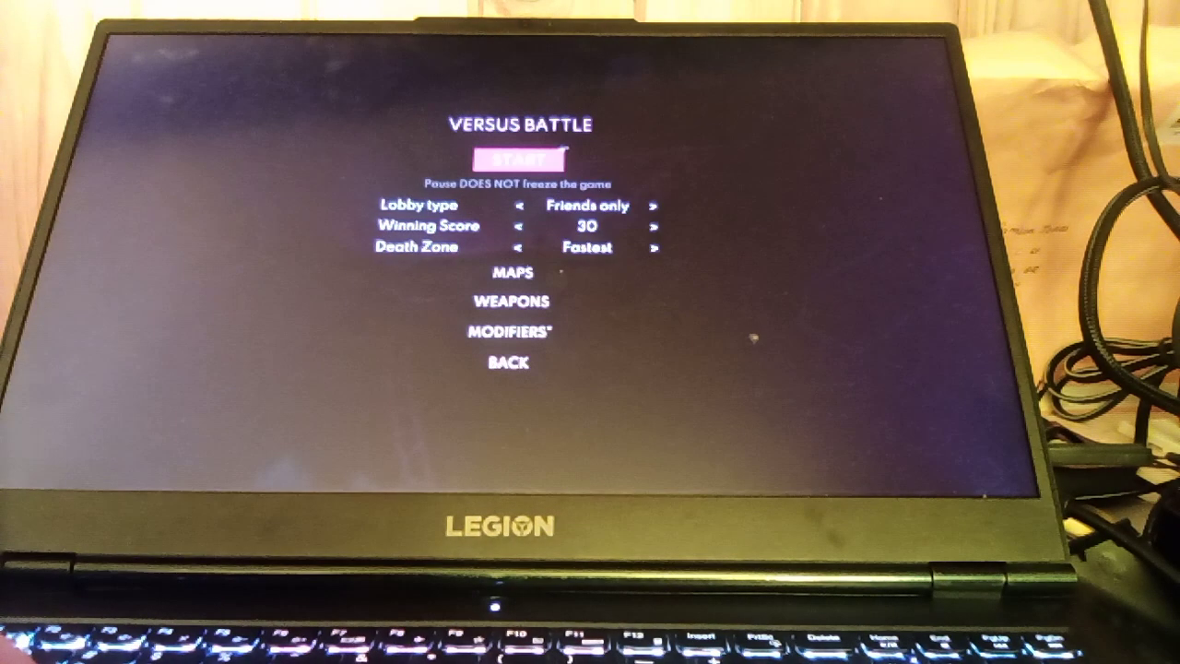
Return to the map and search a Quick game to reach the Wave Survival lobby.
click(510, 363)
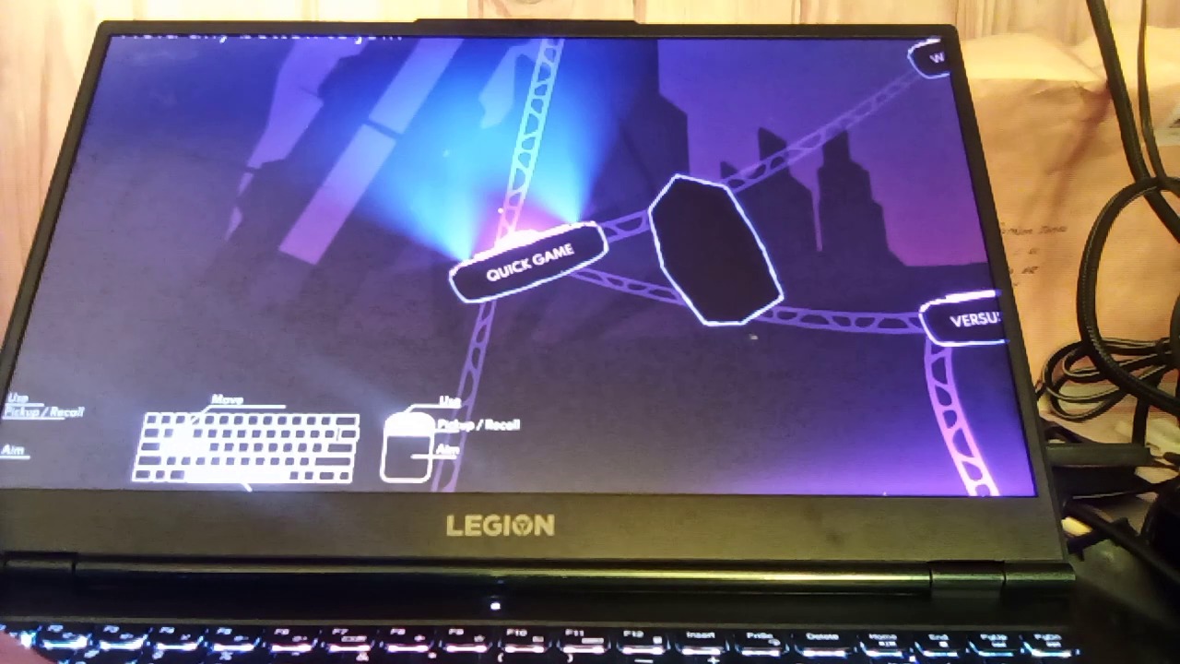
key(Return)
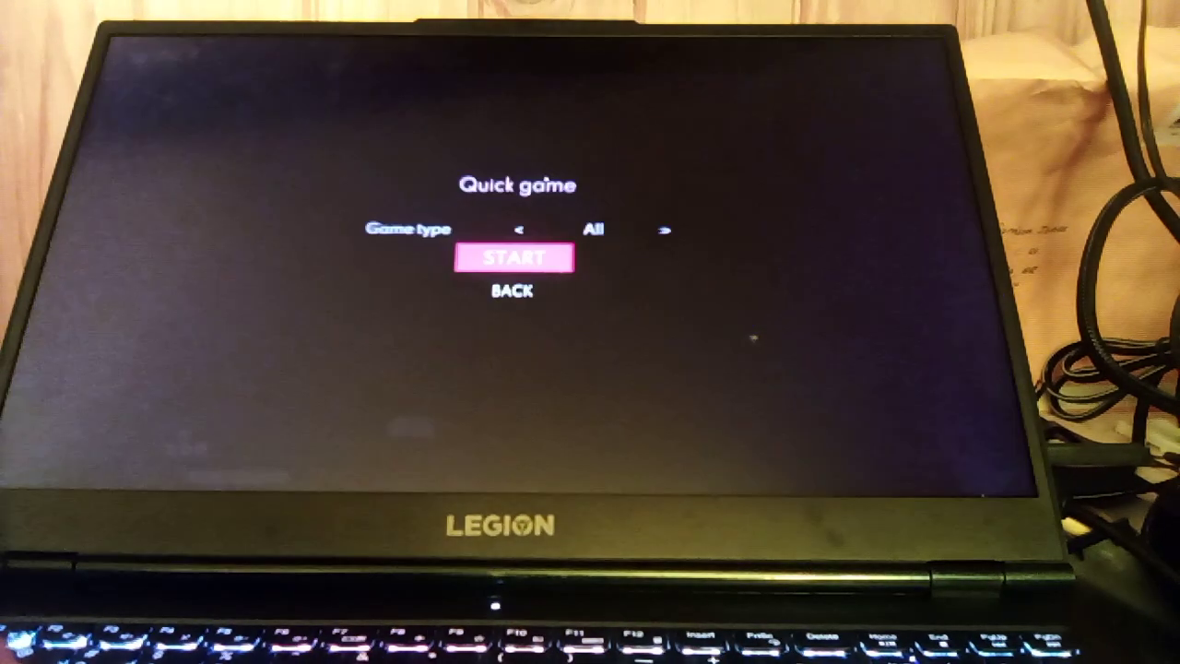
key(Return)
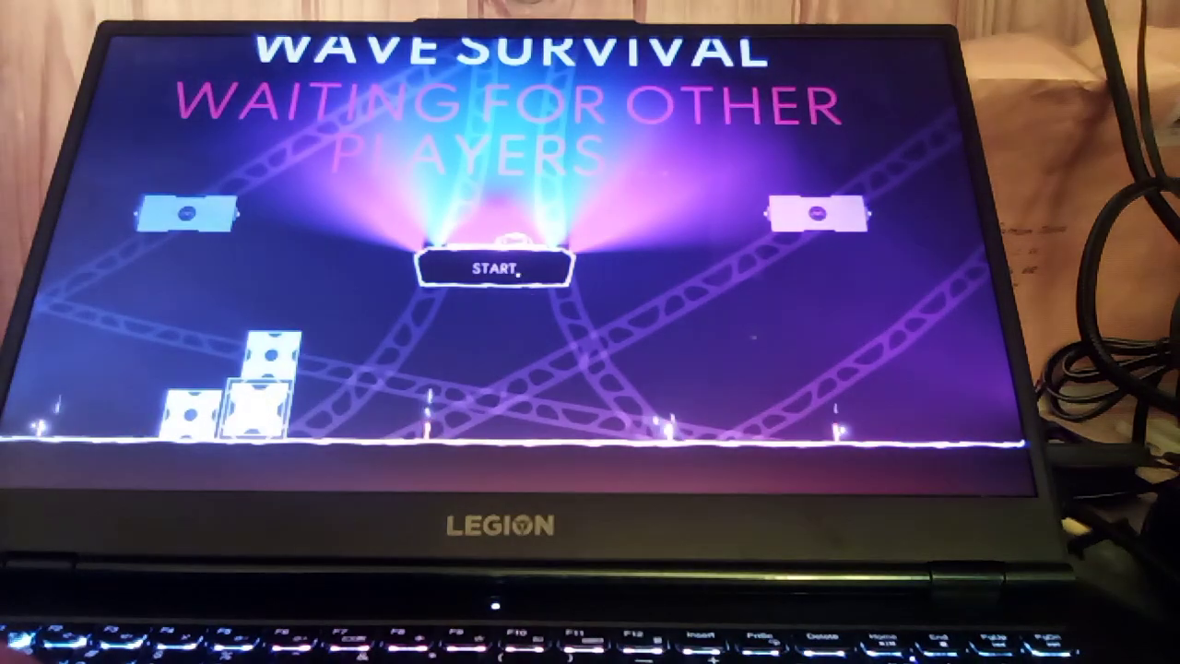
click(516, 267)
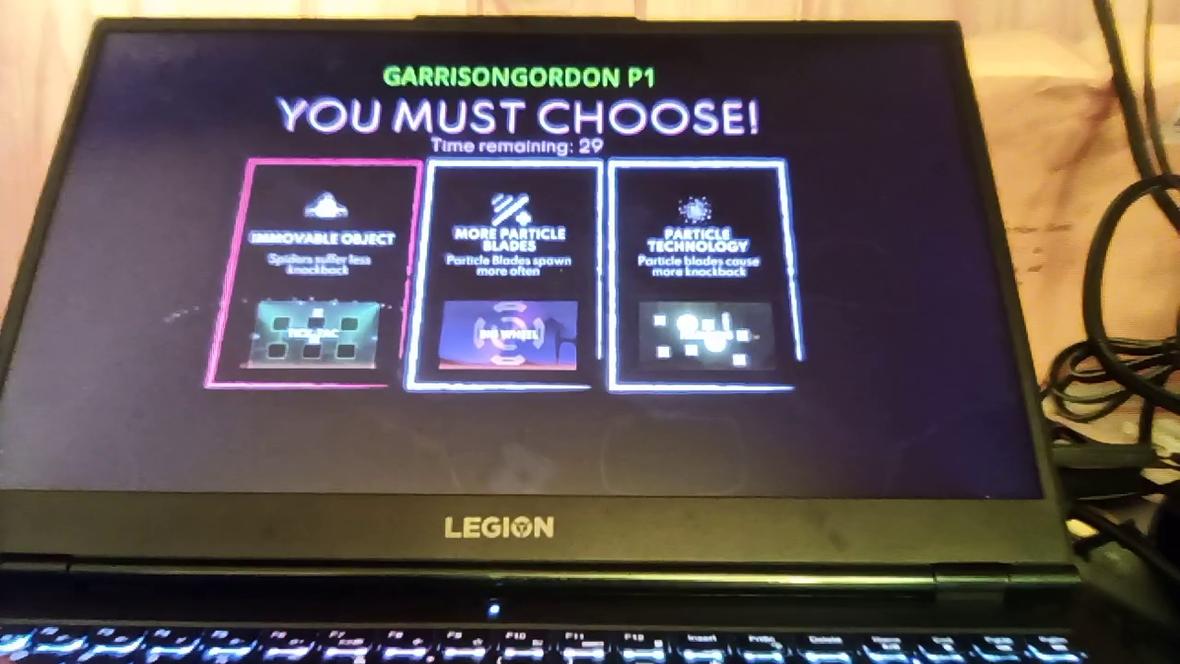
Choose the More Particle Blades perk to advance to wave 4.
key(Left)
key(Left)
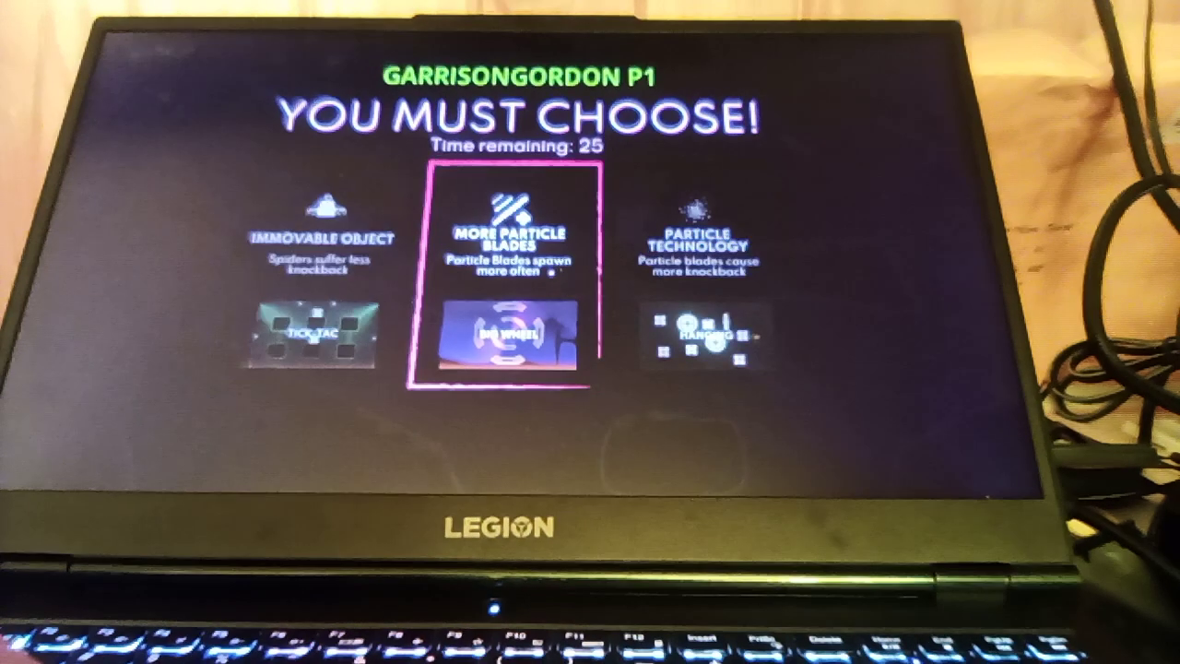
key(Return)
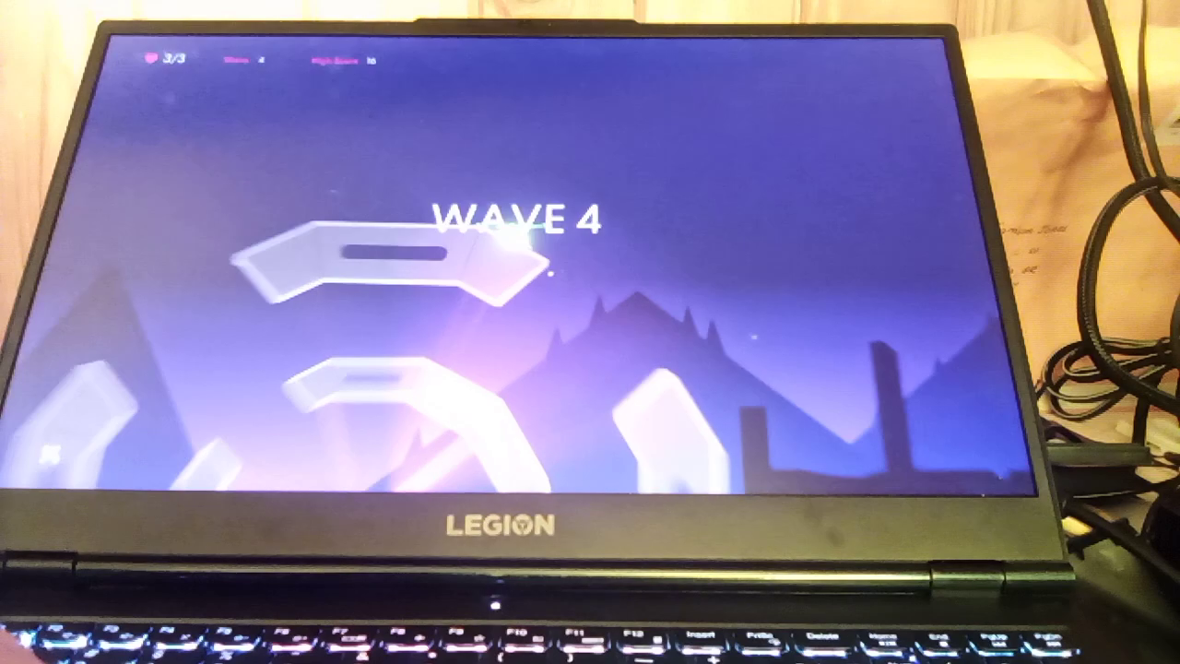